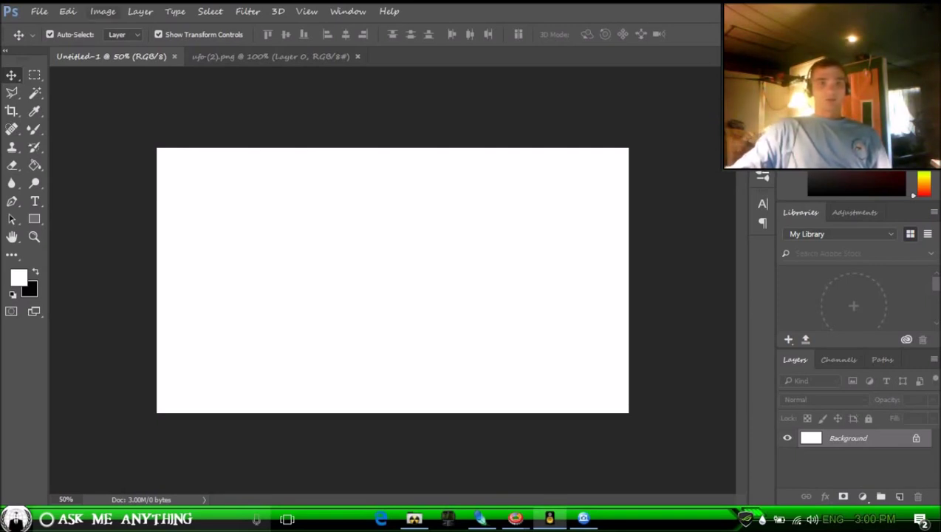
# - Copy the UFO layer from ufo (2).png into Untitled-1 near its bottom-right and apply the 16.54° rotation
pyautogui.click(270, 56)
pyautogui.moveTo(385, 241); pyautogui.dragTo(130, 4)
pyautogui.moveTo(138, 56); pyautogui.dragTo(629, 363)
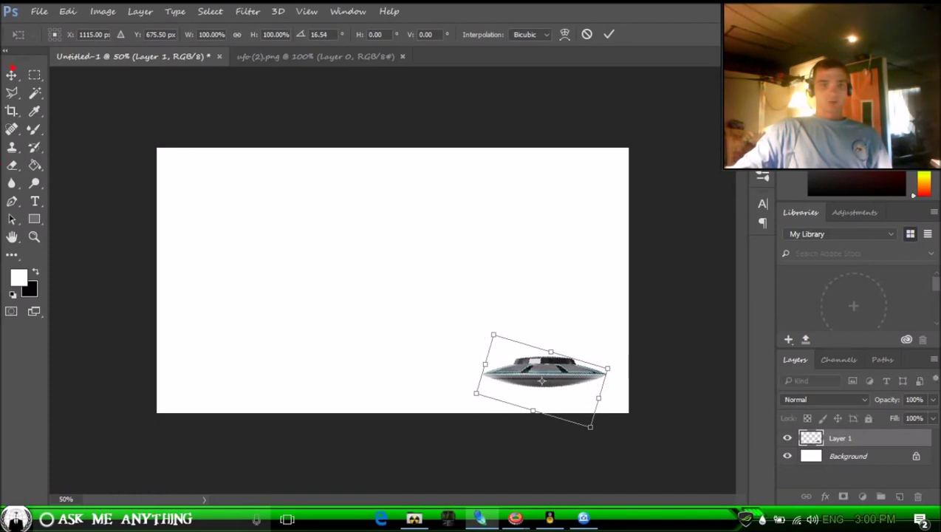
pyautogui.click(11, 74)
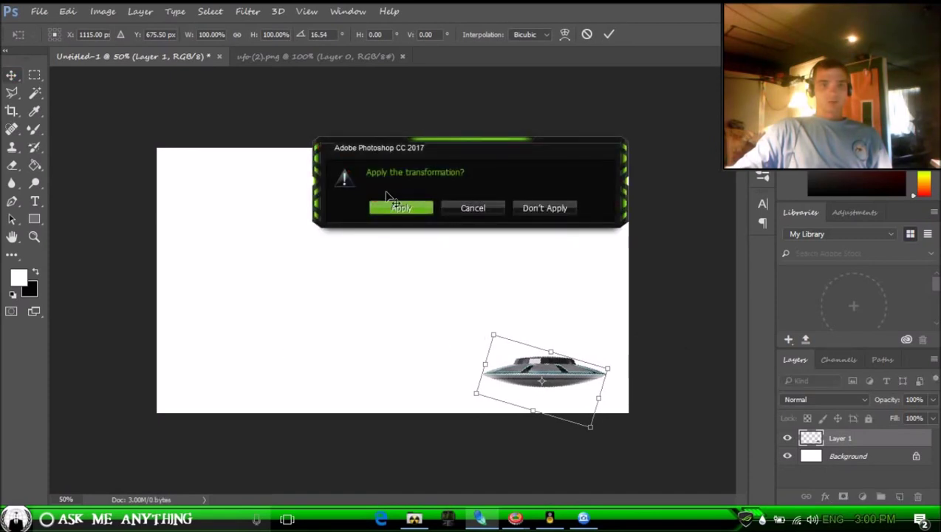
pyautogui.click(399, 207)
pyautogui.click(418, 254)
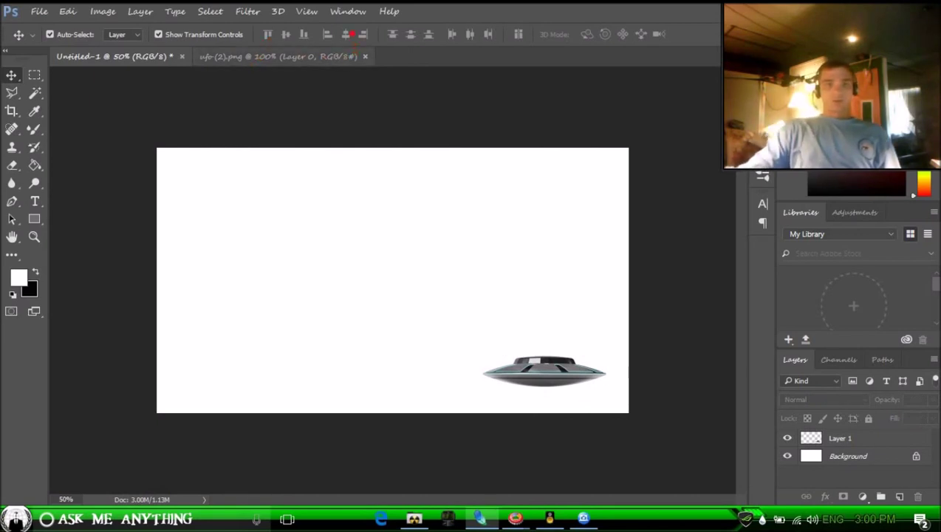
# - Create a frame animation in the Timeline, then hide the Background layer and unlock it as Layer 0
pyautogui.click(350, 12)
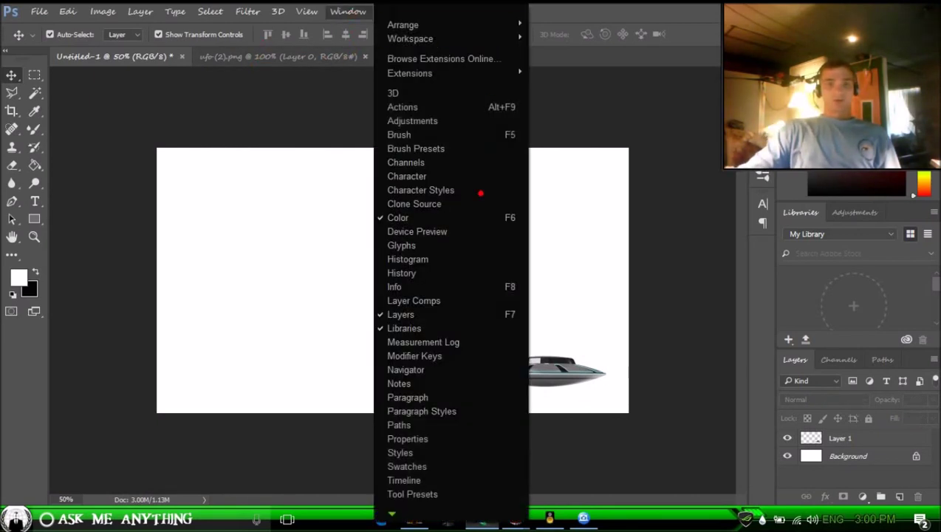
pyautogui.click(485, 478)
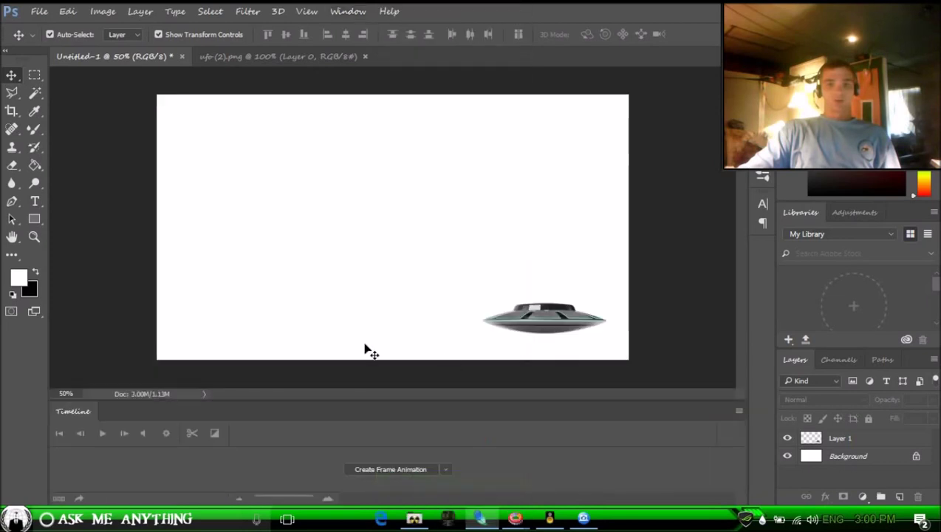
pyautogui.click(399, 469)
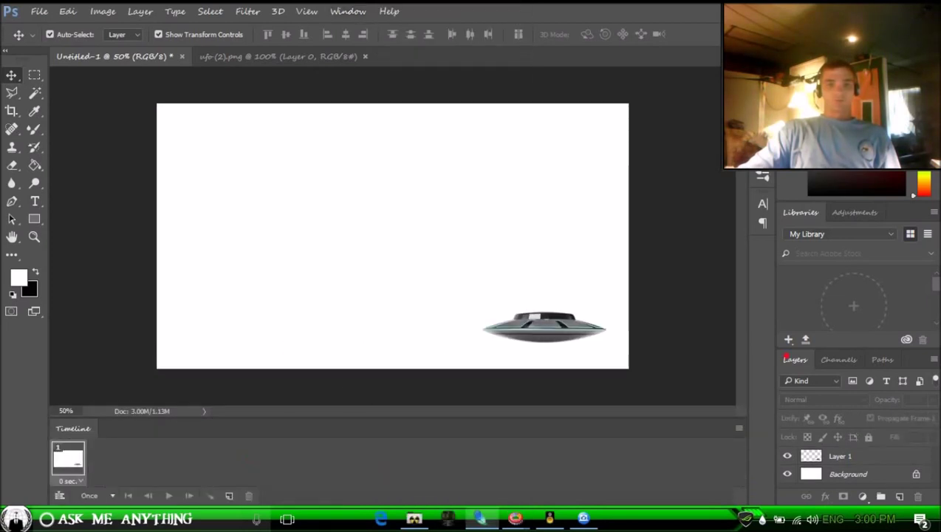
pyautogui.click(788, 474)
pyautogui.click(917, 476)
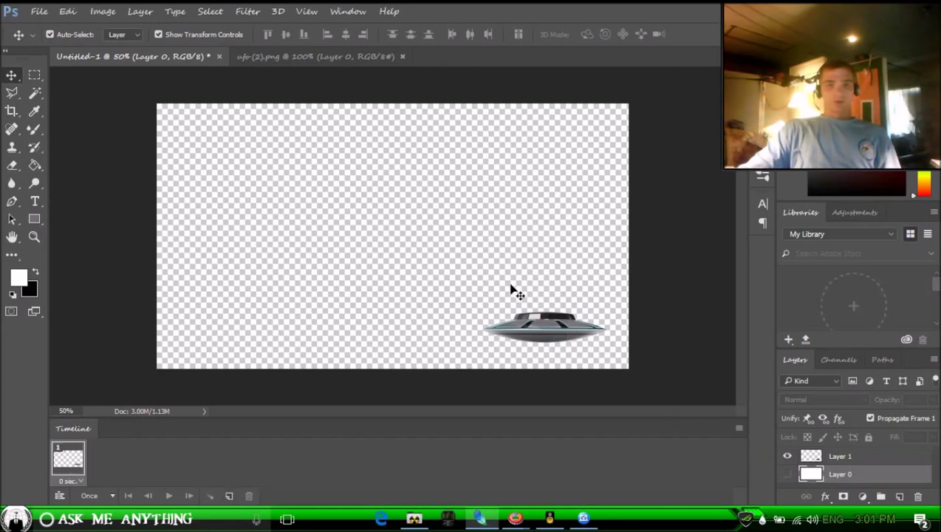
# - Add frames 2 to 4, moving the UFO up and left toward the canvas centre
pyautogui.click(231, 494)
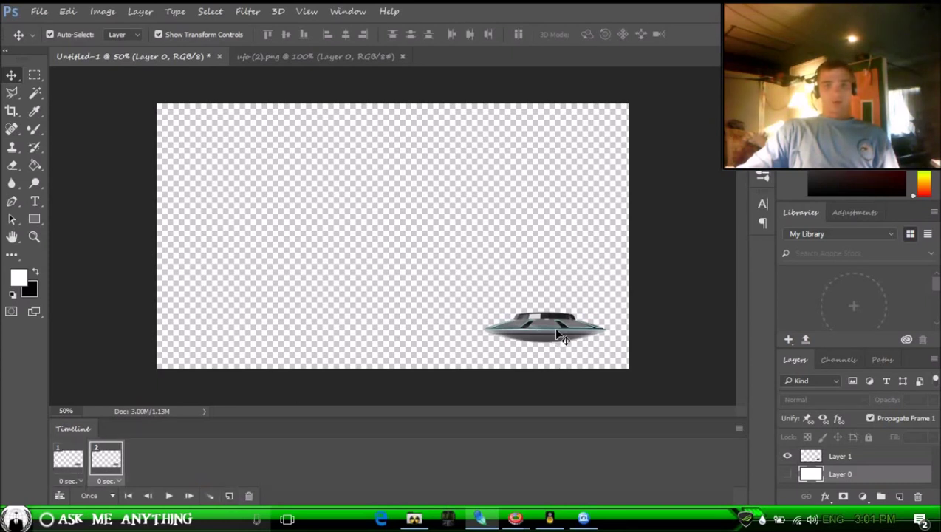
pyautogui.moveTo(557, 332); pyautogui.dragTo(458, 288)
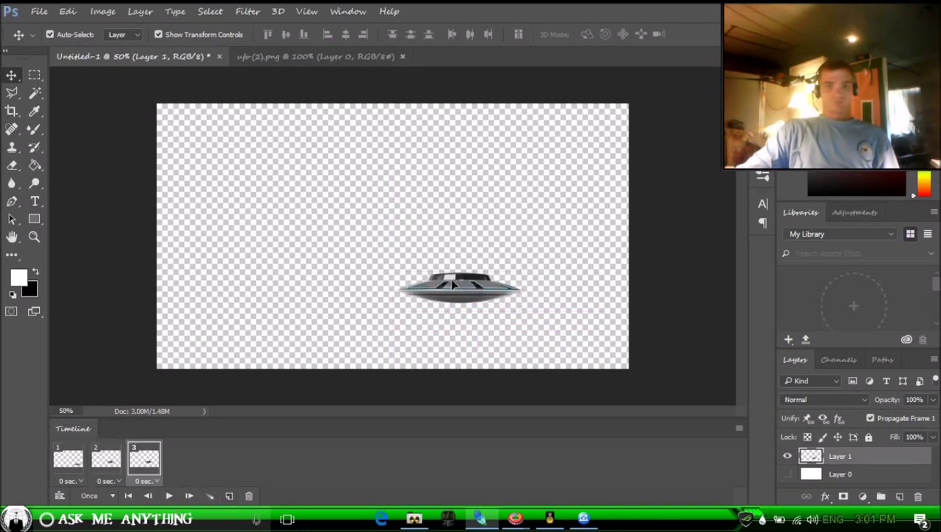
pyautogui.moveTo(454, 286); pyautogui.dragTo(388, 265)
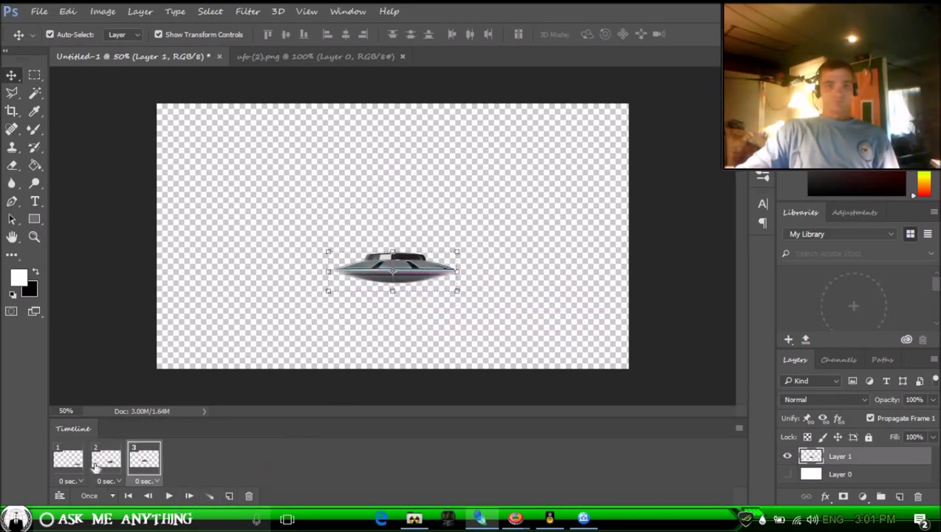
pyautogui.click(229, 496)
# - Set the delay of all four frames to 0.1 seconds
pyautogui.click(77, 481)
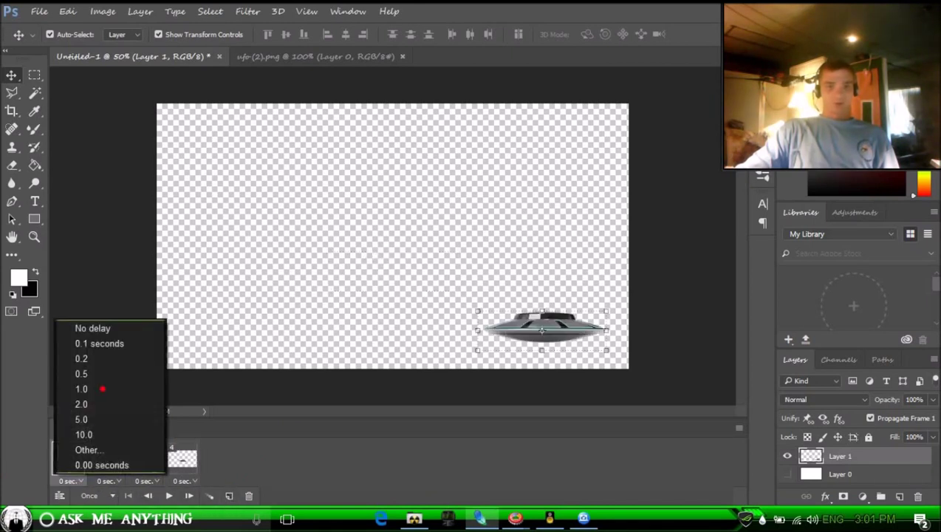
pyautogui.click(100, 344)
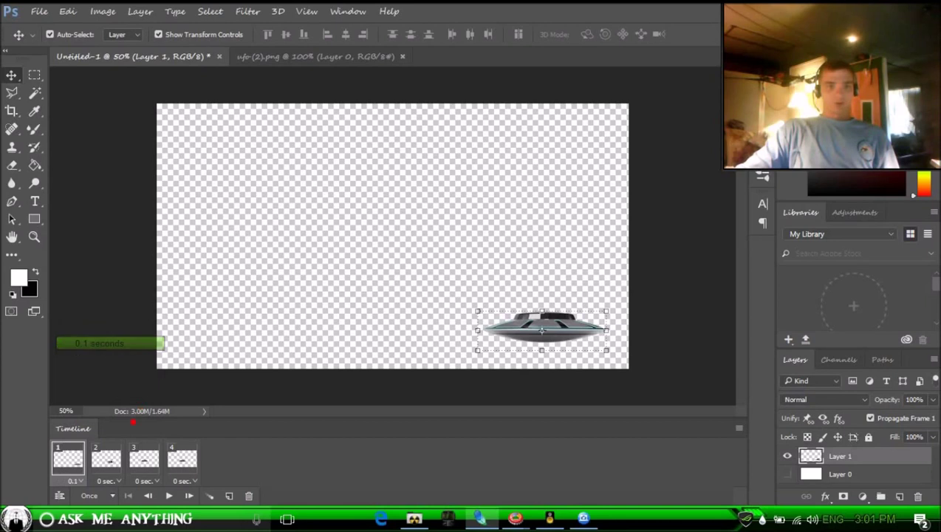
pyautogui.click(118, 481)
pyautogui.click(145, 345)
pyautogui.click(157, 482)
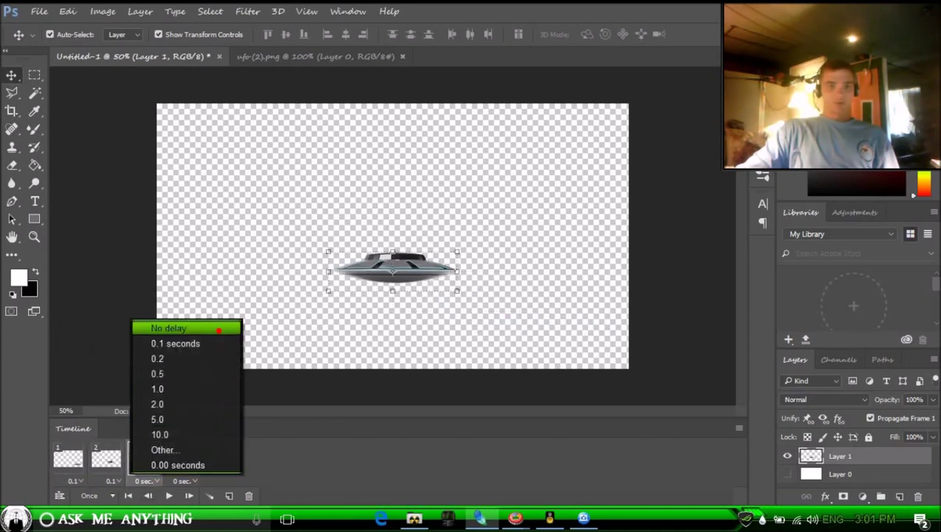
pyautogui.click(218, 342)
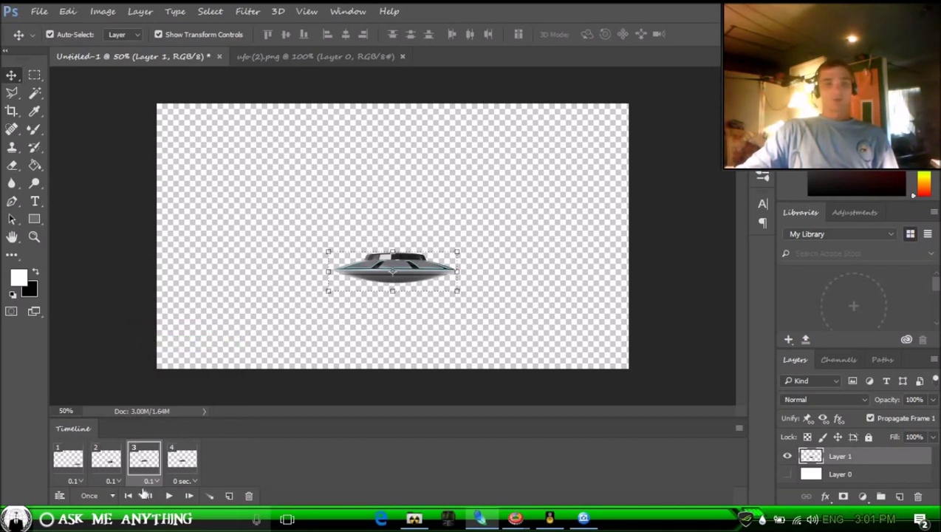
pyautogui.click(191, 484)
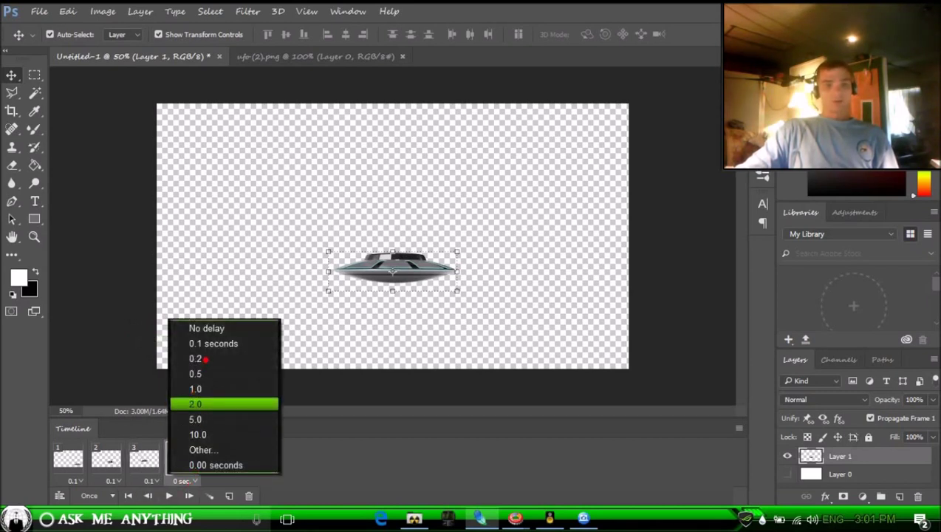
pyautogui.click(211, 343)
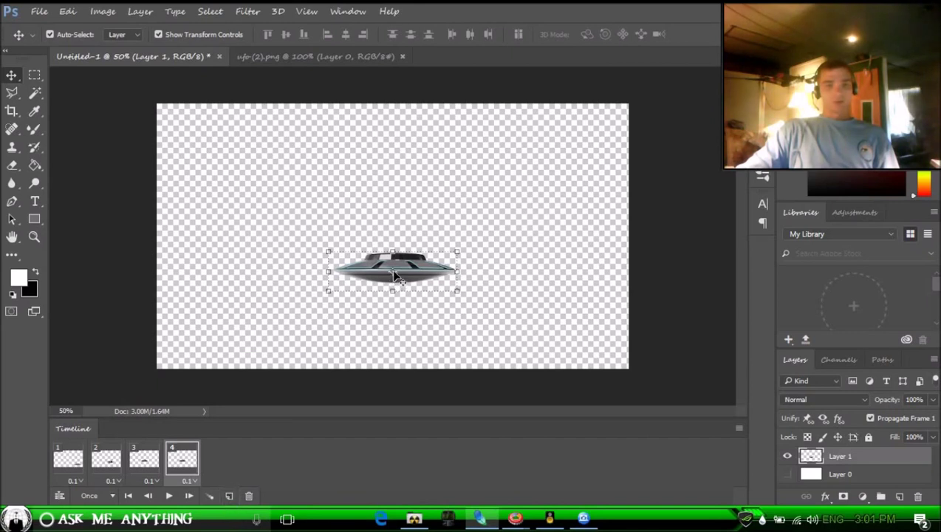
# - Add frames up to frame 8, moving the UFO up-left and then to the top of the canvas
pyautogui.moveTo(411, 268); pyautogui.dragTo(365, 241)
pyautogui.click(229, 496)
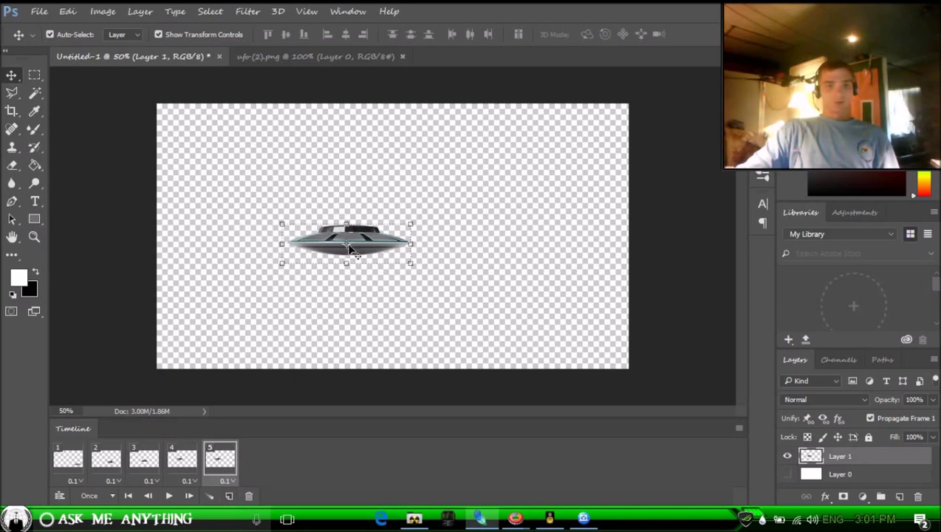
pyautogui.moveTo(359, 243); pyautogui.dragTo(295, 215)
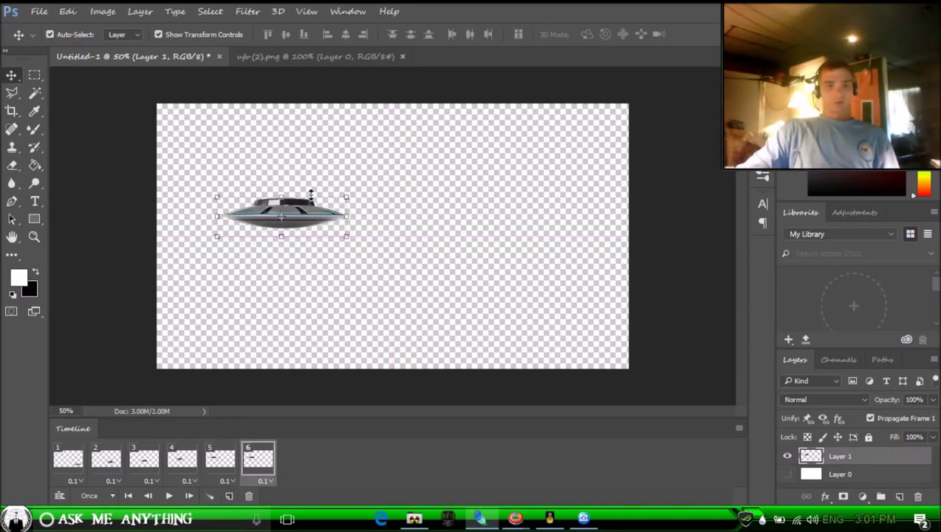
pyautogui.moveTo(311, 203); pyautogui.dragTo(270, 170)
pyautogui.click(230, 496)
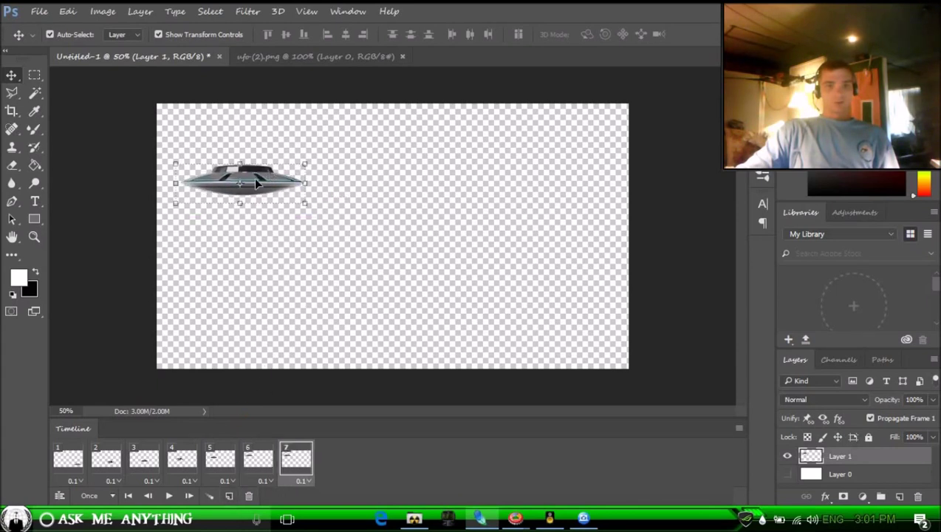
pyautogui.moveTo(255, 181); pyautogui.dragTo(315, 133)
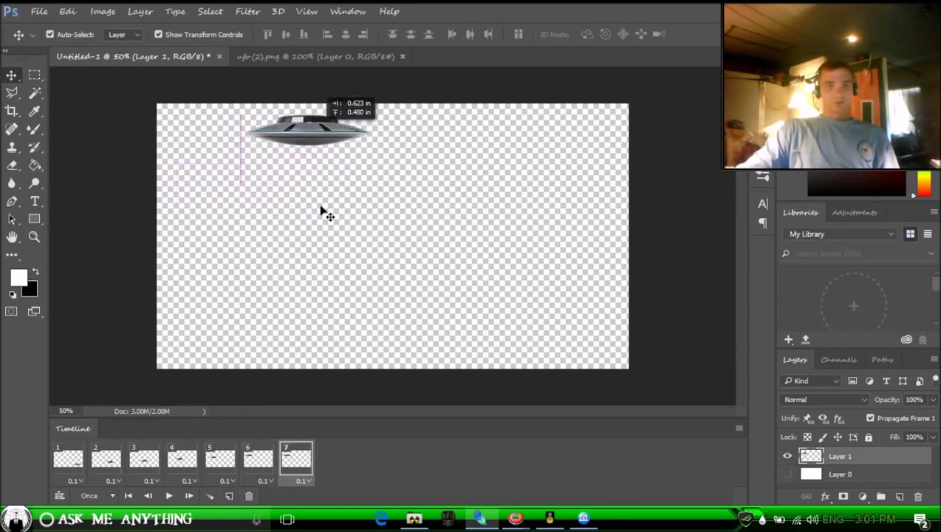
pyautogui.moveTo(323, 211); pyautogui.dragTo(323, 213)
pyautogui.click(230, 496)
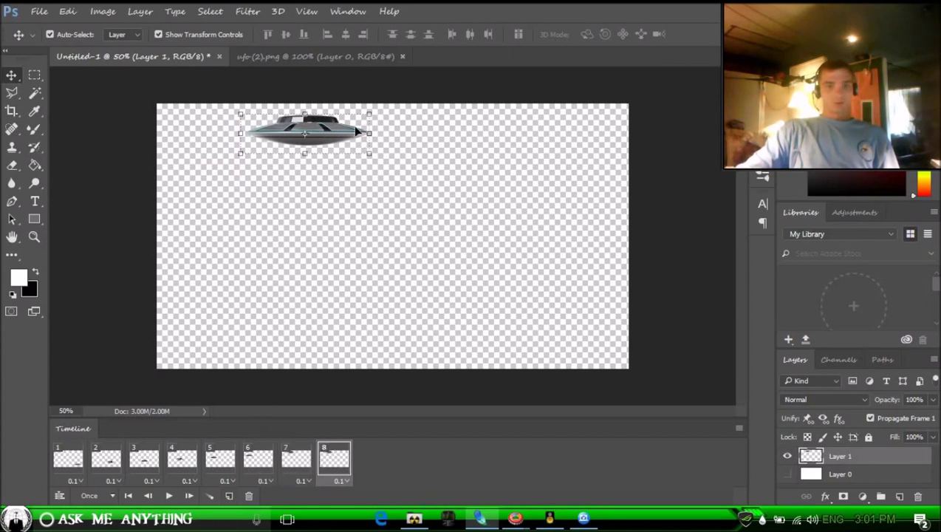
# - Add frames 9 to 14, moving the UFO right along the top and then downward
pyautogui.moveTo(337, 135); pyautogui.dragTo(436, 133)
pyautogui.click(230, 497)
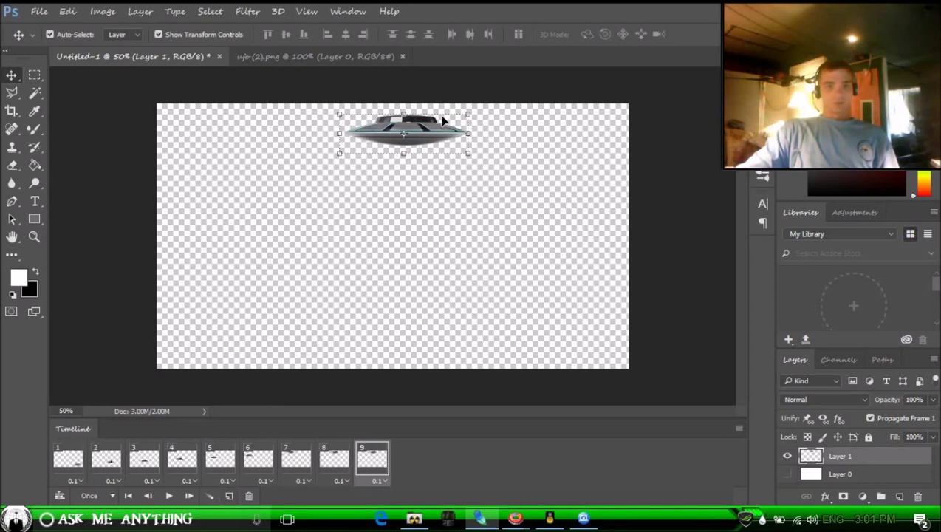
pyautogui.moveTo(436, 135); pyautogui.dragTo(534, 135)
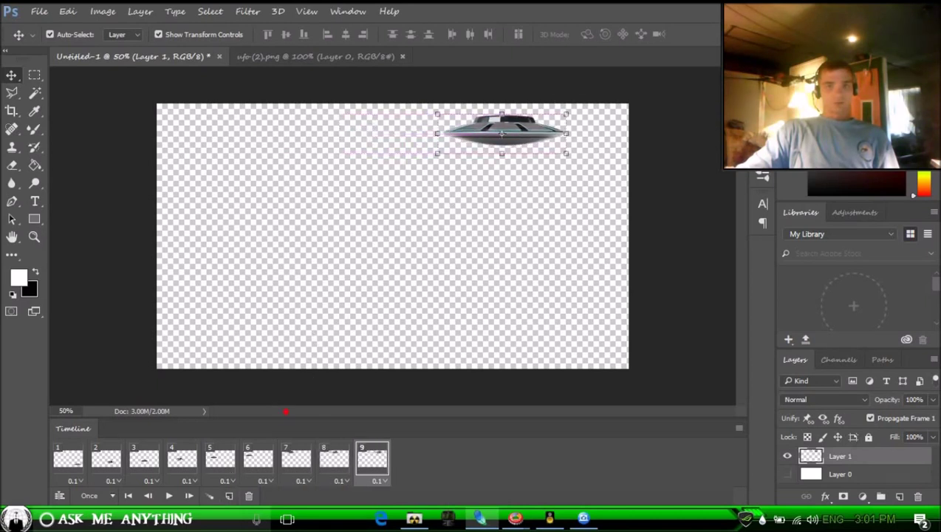
pyautogui.click(230, 496)
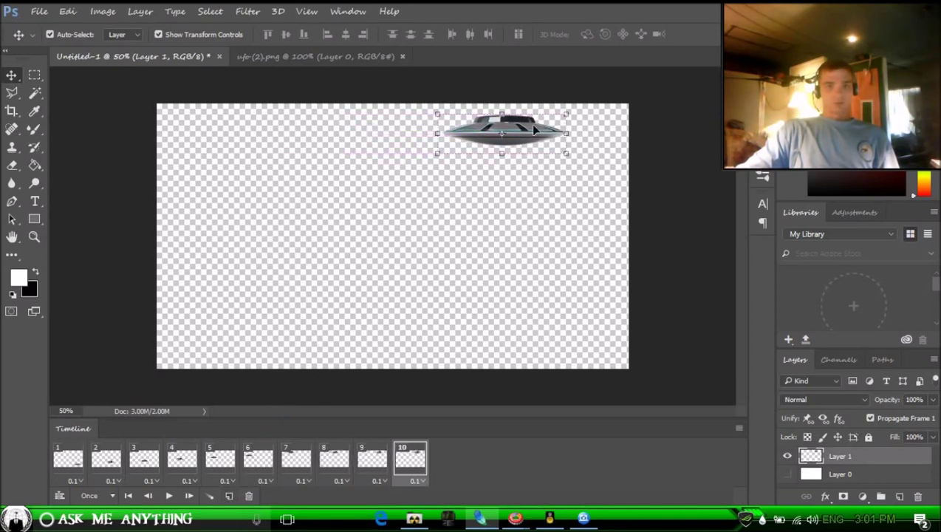
pyautogui.moveTo(537, 142); pyautogui.dragTo(601, 186)
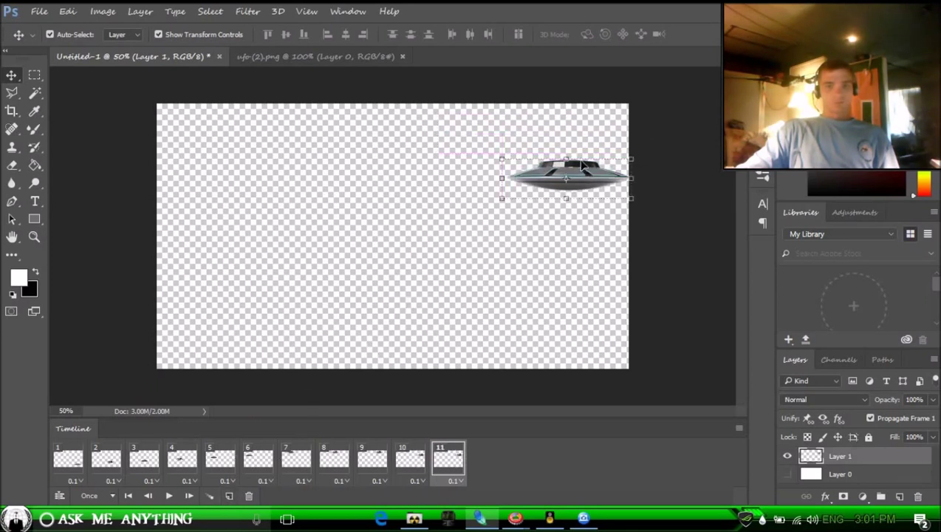
pyautogui.moveTo(582, 167); pyautogui.dragTo(559, 207)
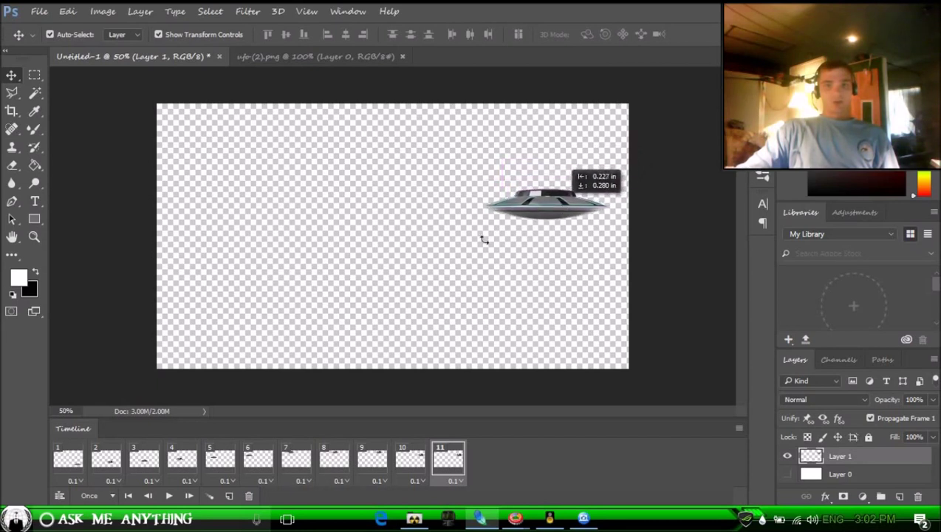
pyautogui.click(228, 496)
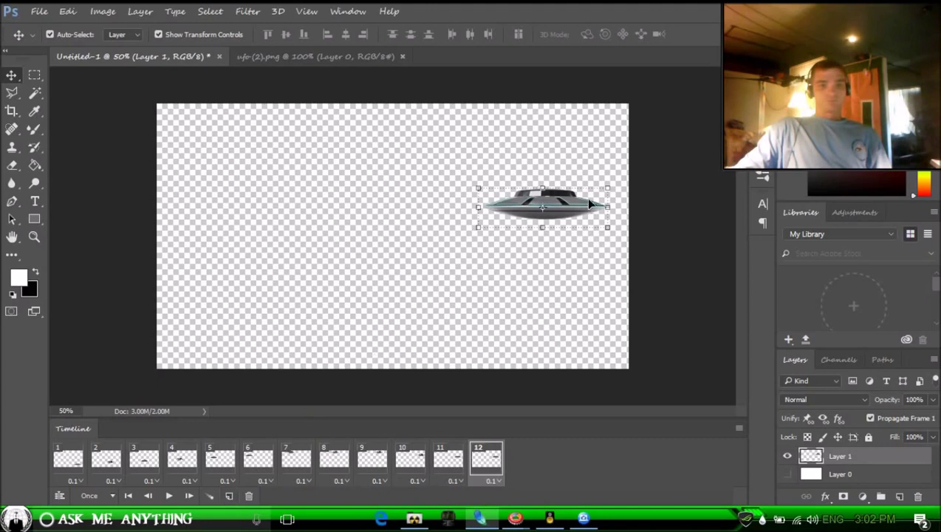
pyautogui.moveTo(579, 205); pyautogui.dragTo(579, 244)
pyautogui.click(230, 496)
pyautogui.moveTo(570, 248); pyautogui.dragTo(570, 288)
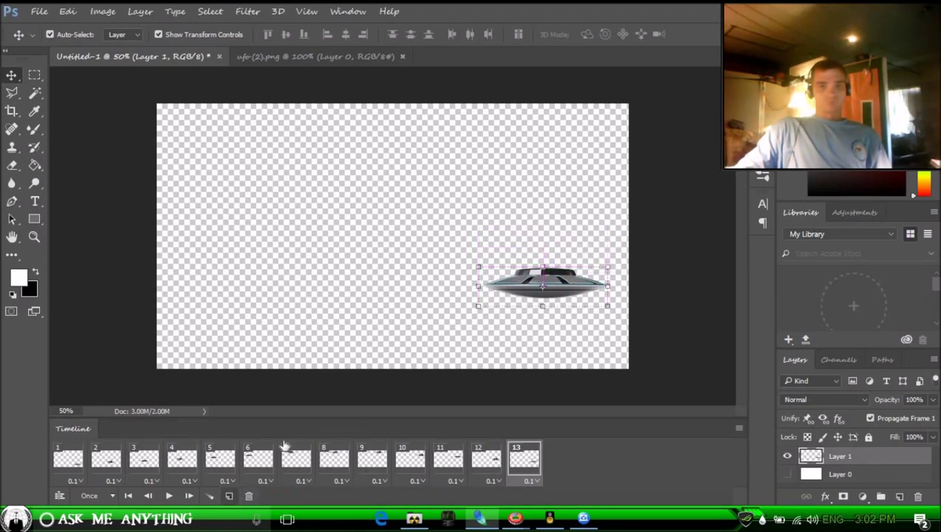
pyautogui.click(229, 496)
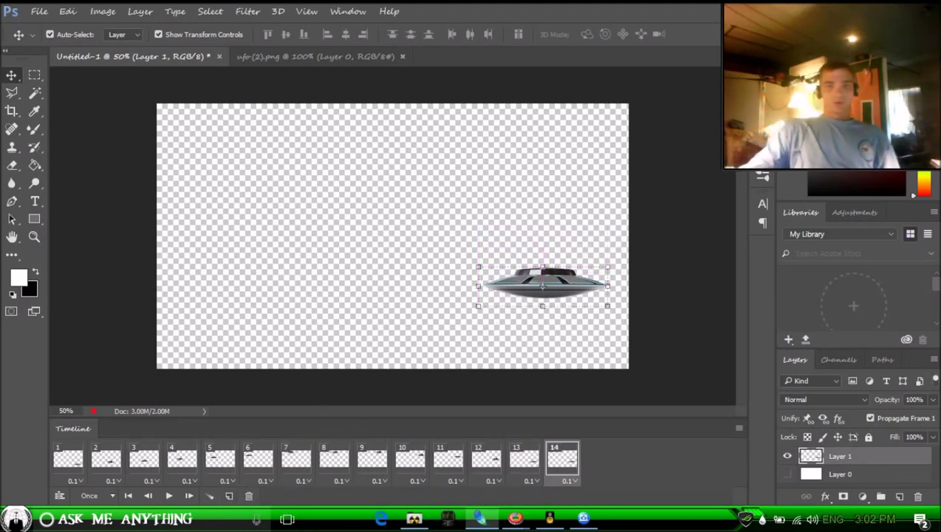
# - Preview the animation, change looping from Once to Forever, and play it again
pyautogui.click(170, 497)
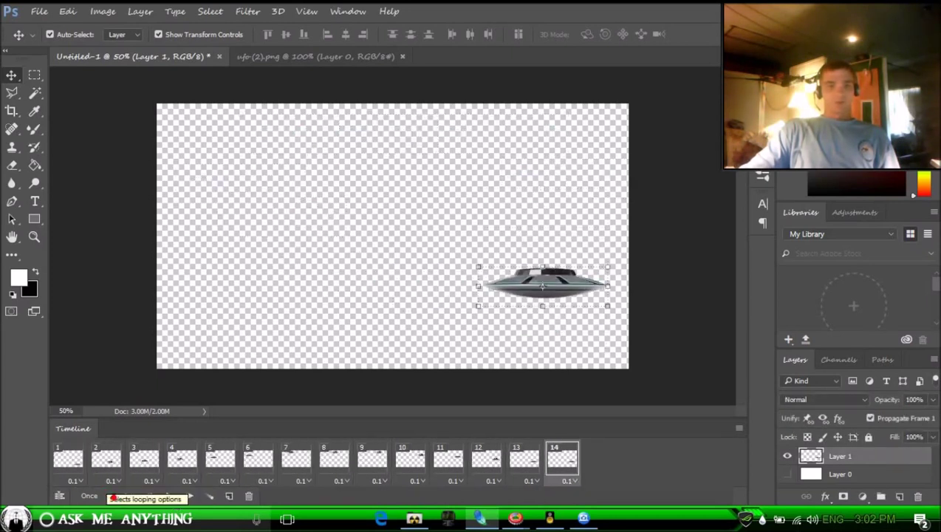
pyautogui.click(112, 497)
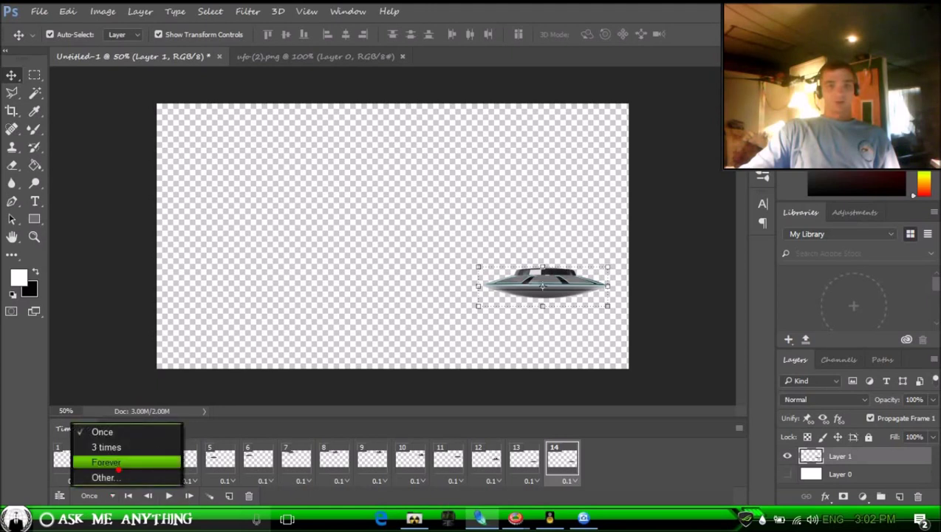
pyautogui.click(118, 464)
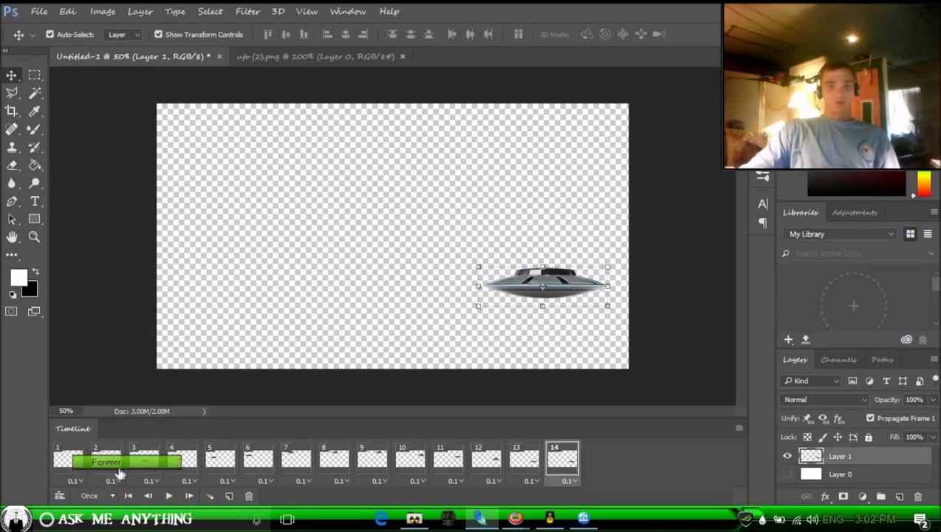
pyautogui.click(168, 497)
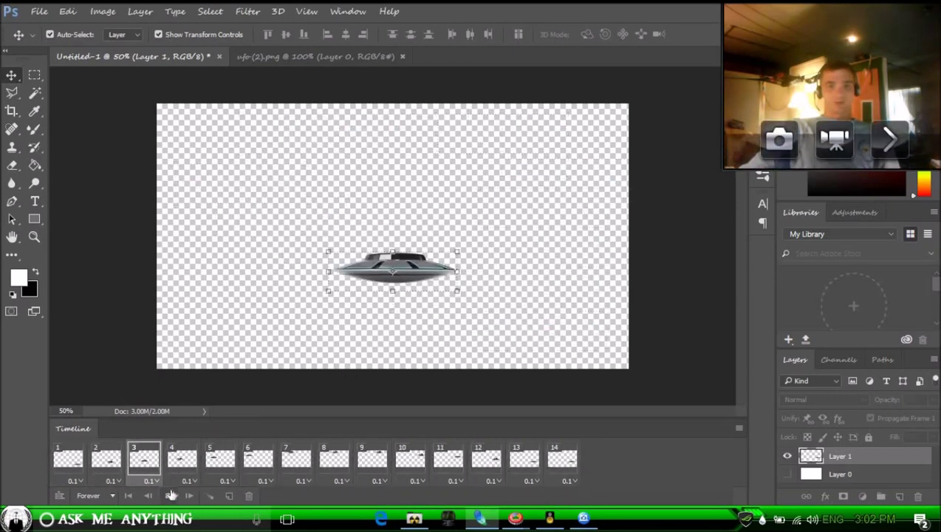
# - Stop the playback and open File > Export > Save for Web (Legacy)
pyautogui.press('space')
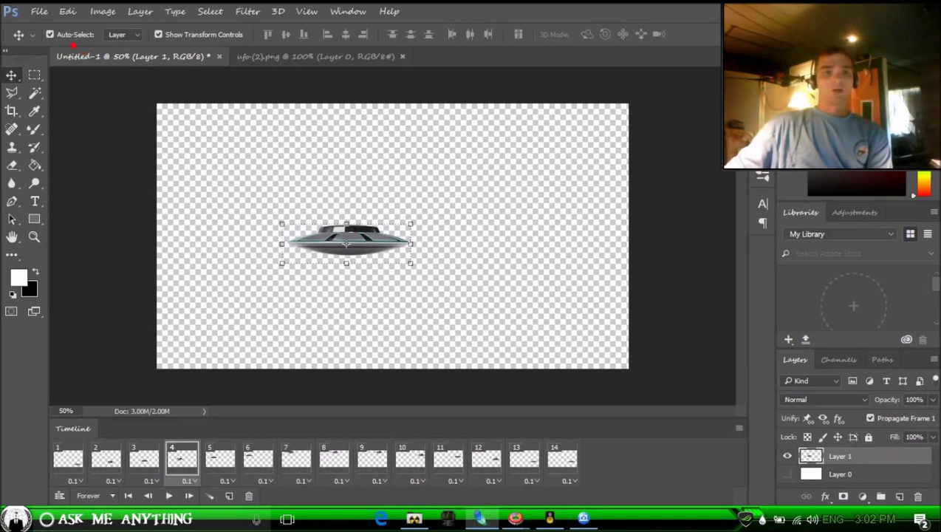
pyautogui.click(41, 12)
pyautogui.moveTo(67, 12)
pyautogui.moveTo(28, 11)
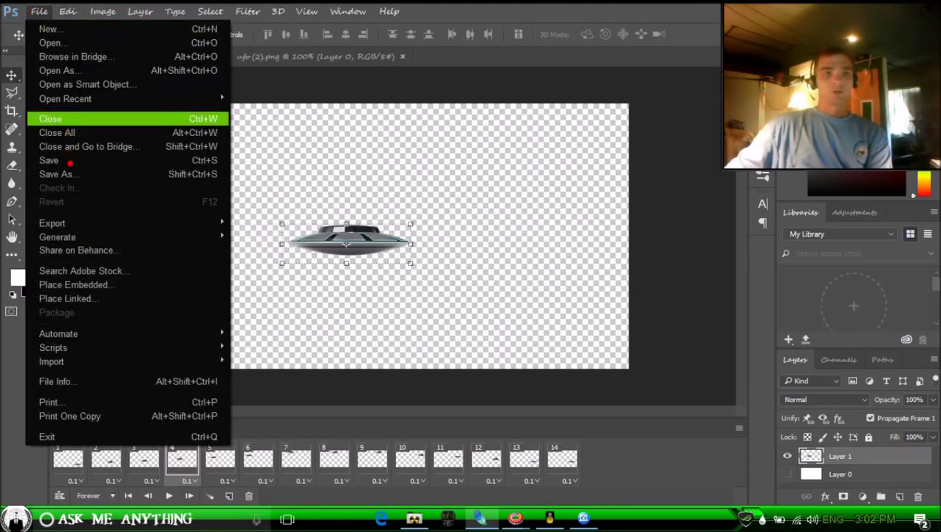
pyautogui.moveTo(126, 221)
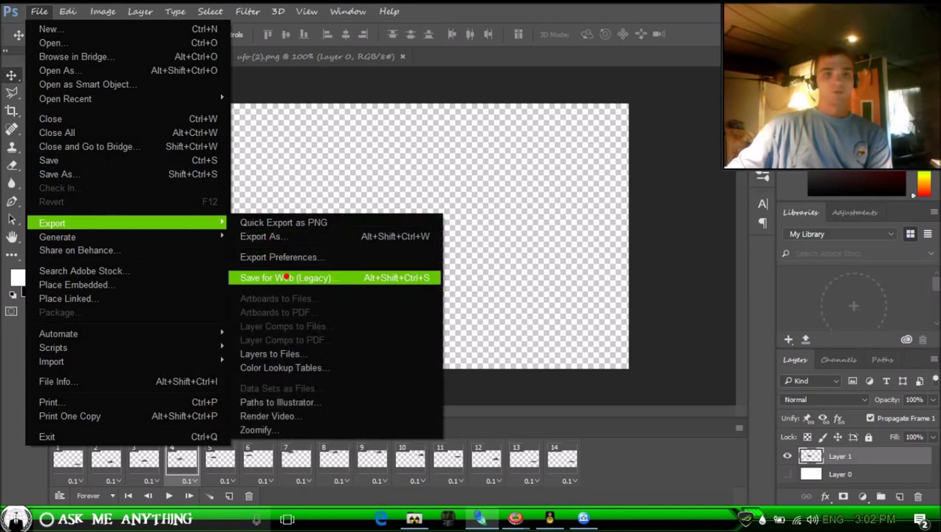
pyautogui.click(286, 277)
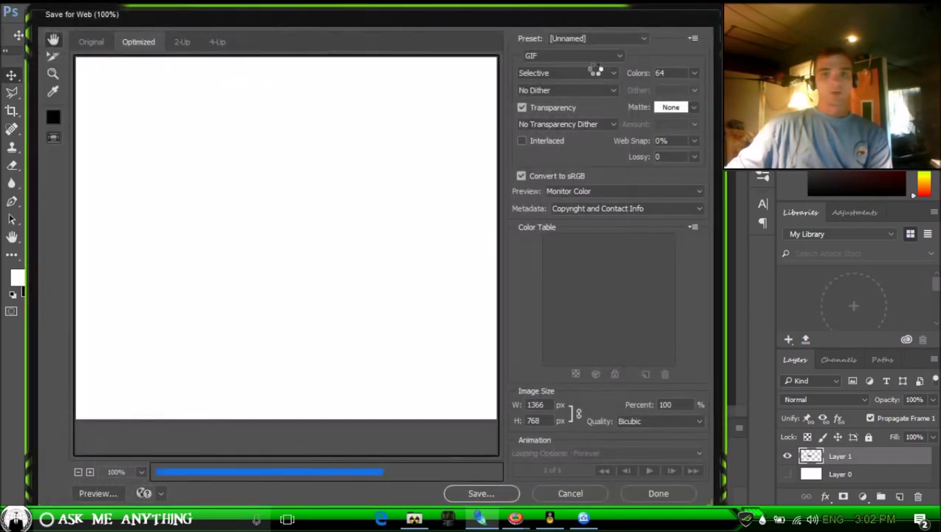
# - Keep GIF as the format and save the animation as Untitled-1.gif in the gif folder
pyautogui.click(619, 56)
pyautogui.click(617, 58)
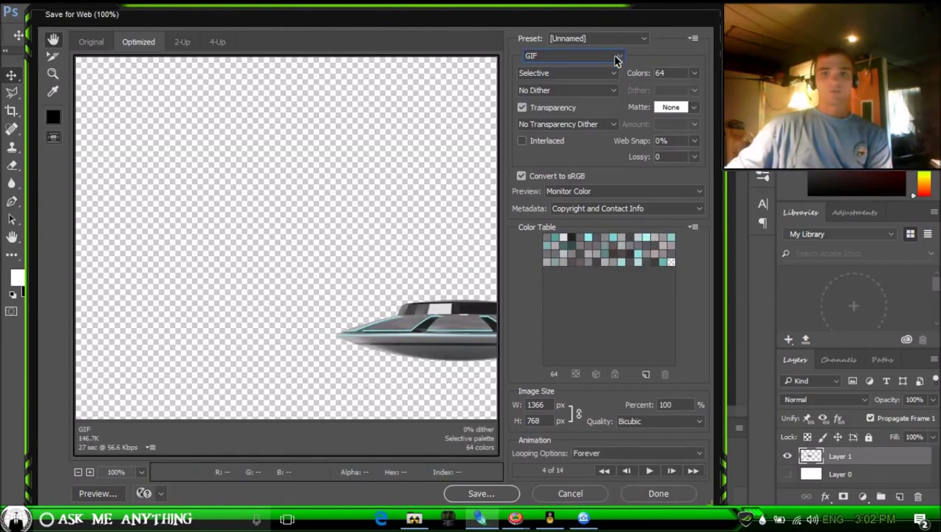
pyautogui.click(477, 493)
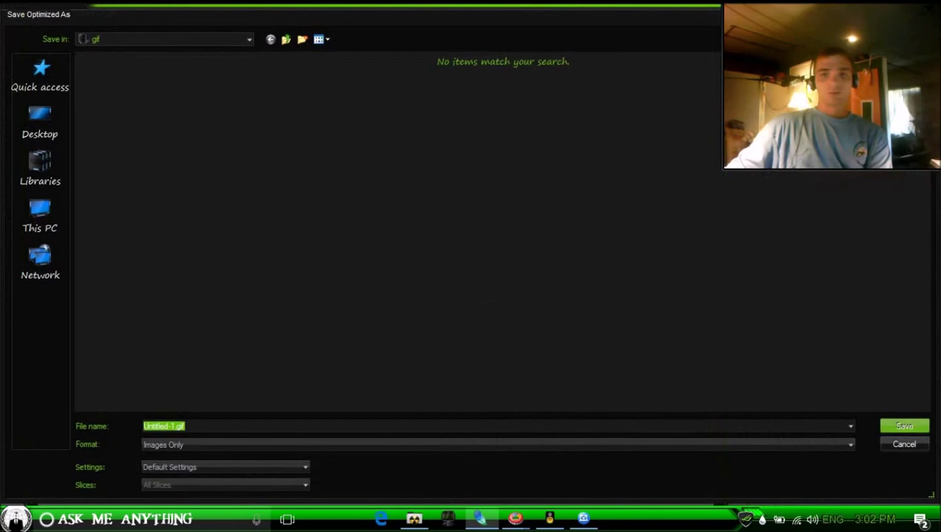
pyautogui.click(903, 427)
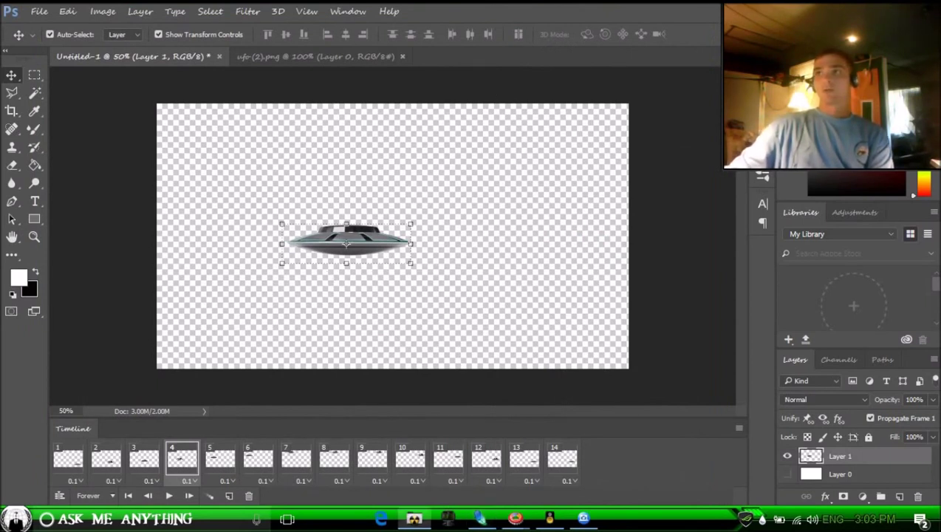
pyautogui.click(413, 518)
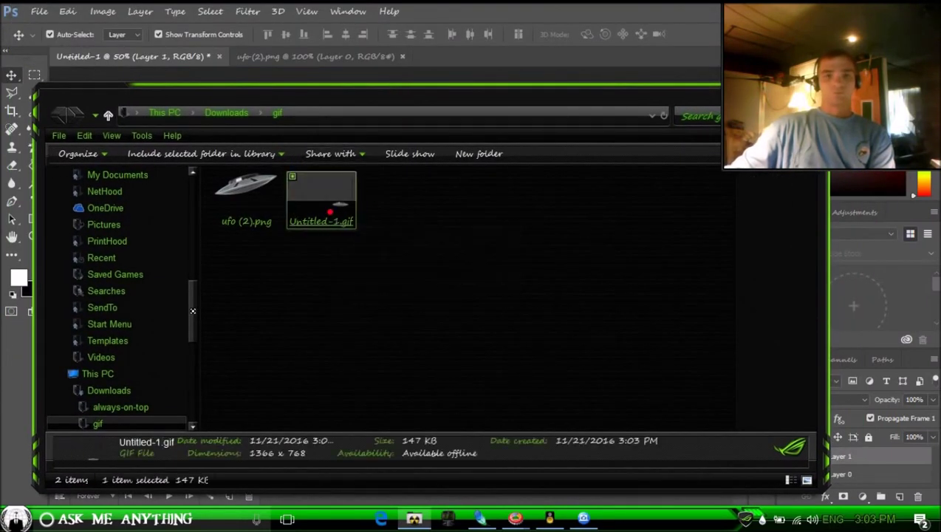
# - Open Untitled-1.gif with the Photos app via Open with
pyautogui.rightClick(332, 216)
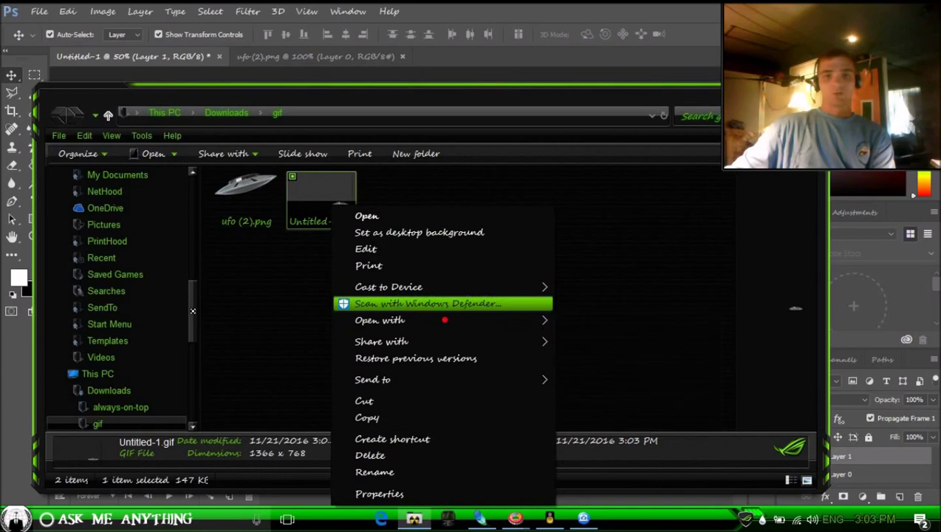
pyautogui.moveTo(444, 319)
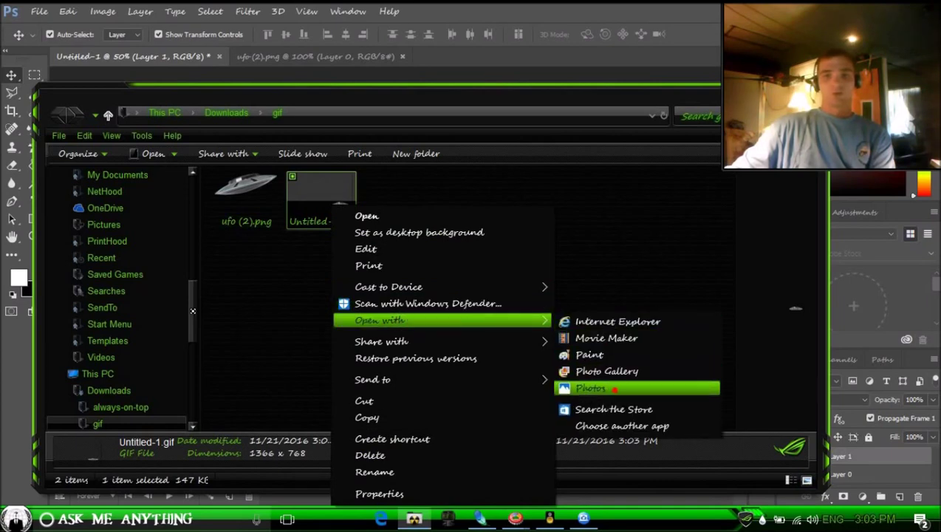
pyautogui.click(614, 390)
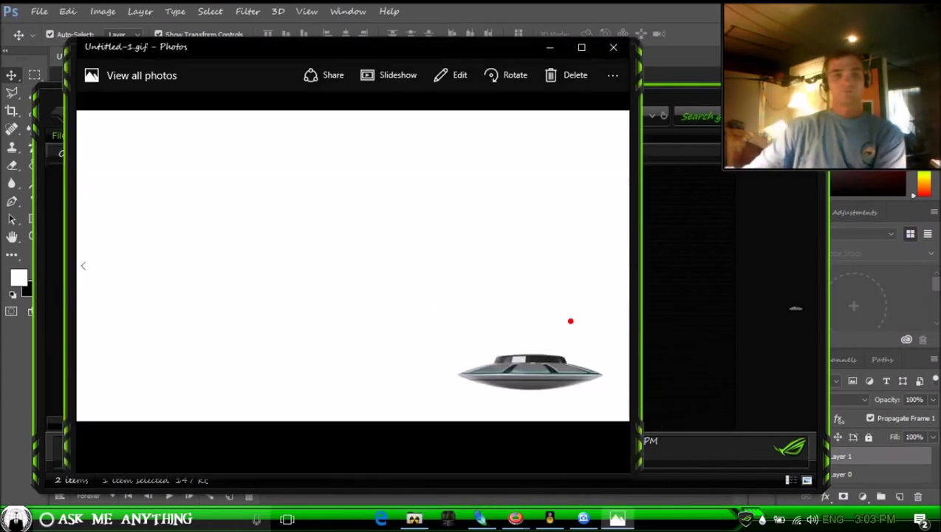